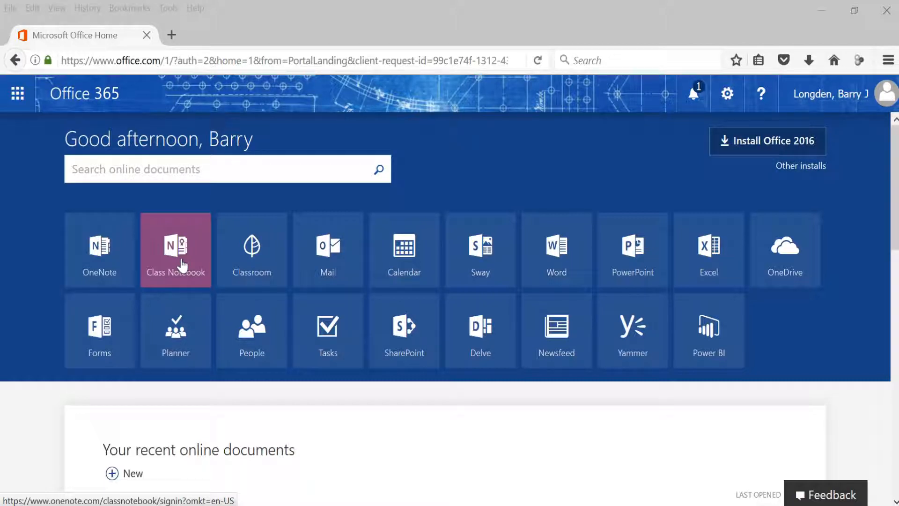
# Step: Open Class Notebook from Office 365 and start creating a new class notebook
pyautogui.click(182, 262)
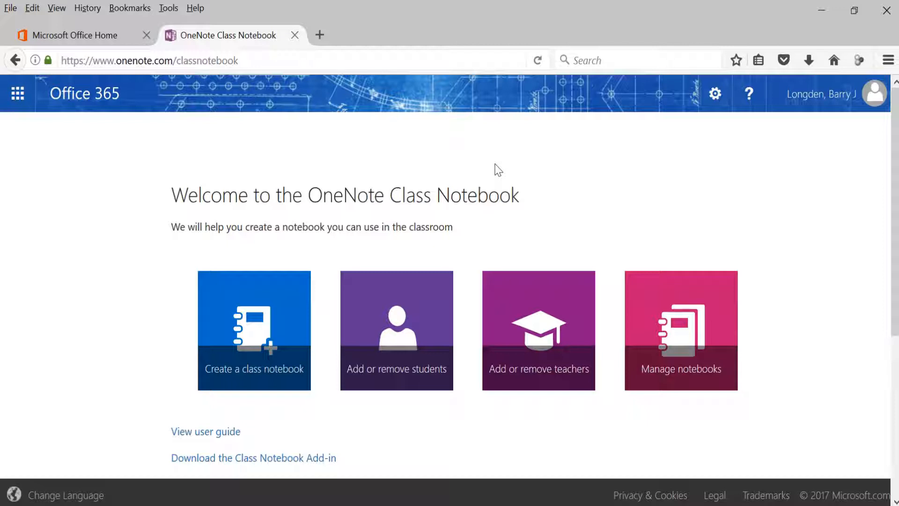
pyautogui.scroll(-3, 655, 196)
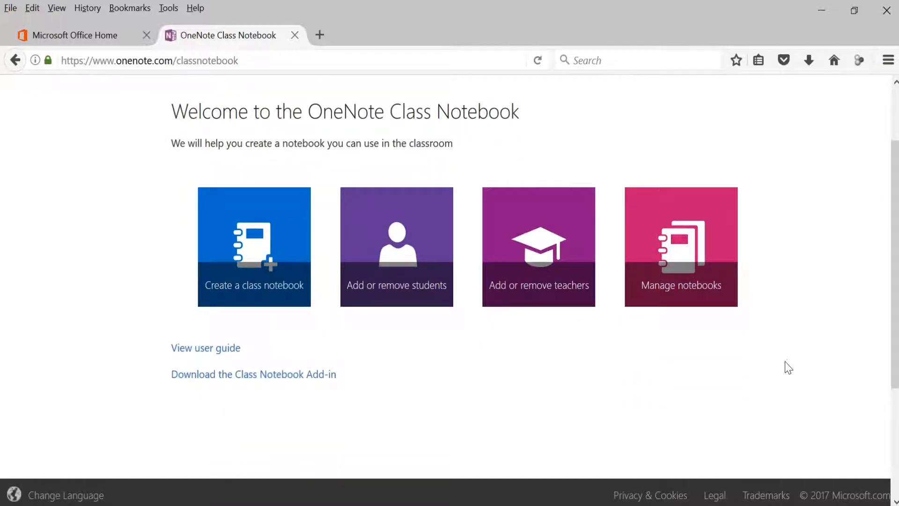
pyautogui.scroll(3, 789, 367)
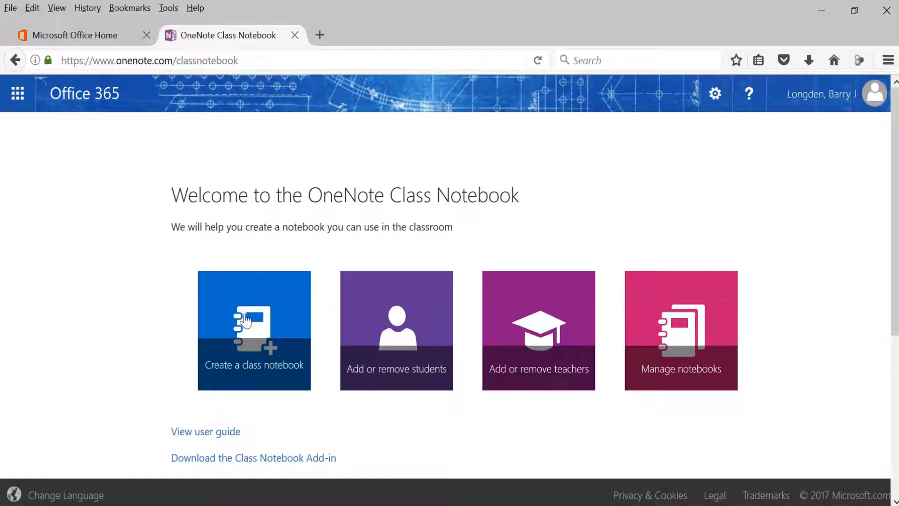
pyautogui.click(245, 320)
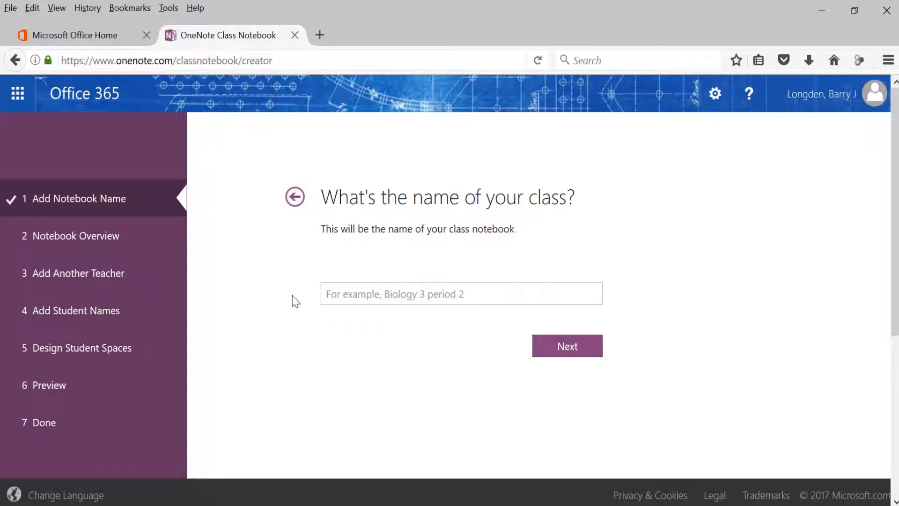
# Step: Name the class notebook with the teacher's surname followed by "- Computer Graphics" and continue to the notebook overview
pyautogui.click(329, 293)
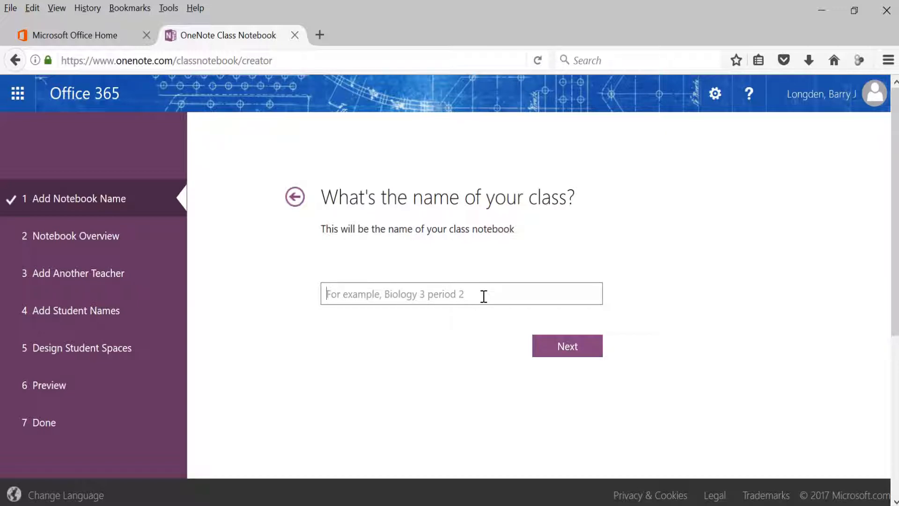
pyautogui.write('Longden -')
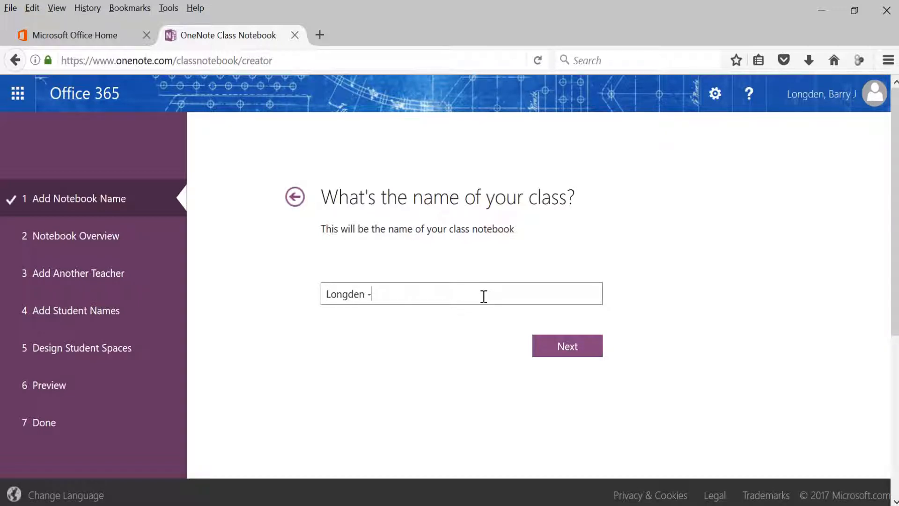
pyautogui.write(' Computer Graphics')
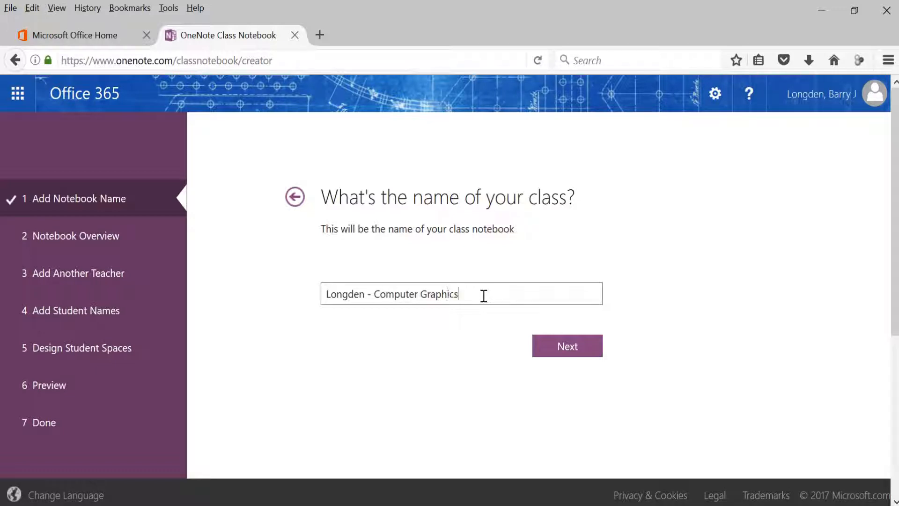
pyautogui.click(556, 351)
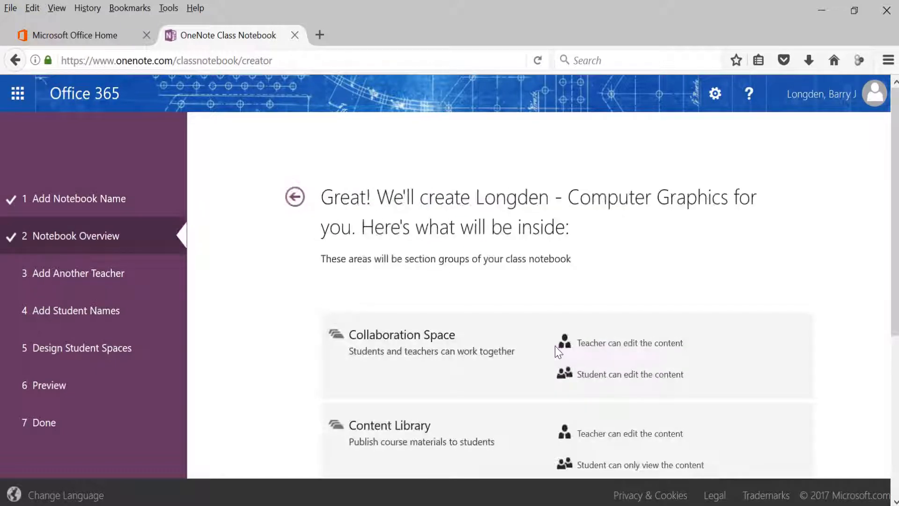
# Step: Review the Collaboration Space, Content Library and Student Notebooks permissions, and continue to the teacher permissions
pyautogui.scroll(-2, 862, 302)
pyautogui.scroll(-3, 862, 303)
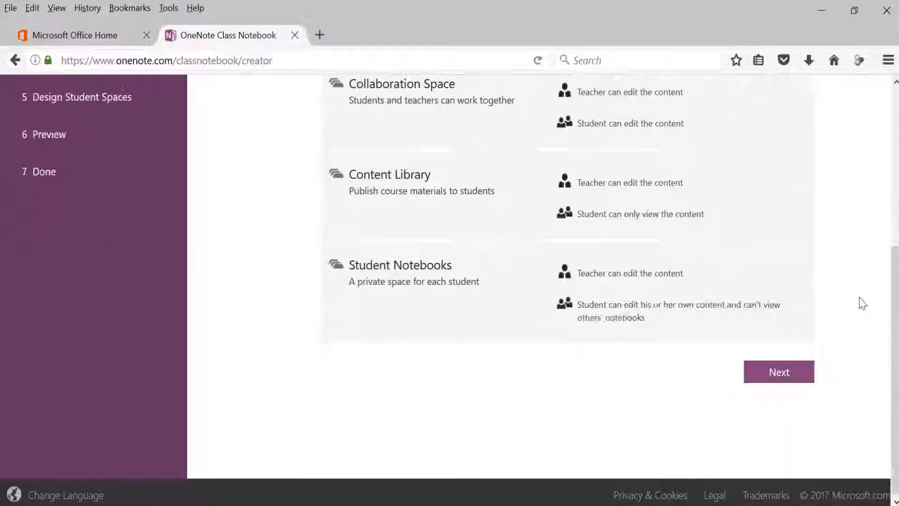
pyautogui.scroll(3, 861, 302)
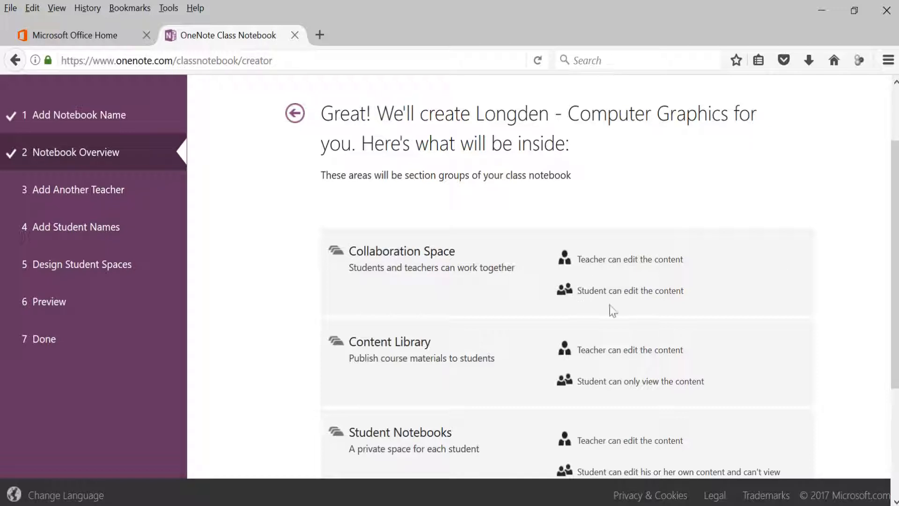
pyautogui.scroll(-2, 817, 287)
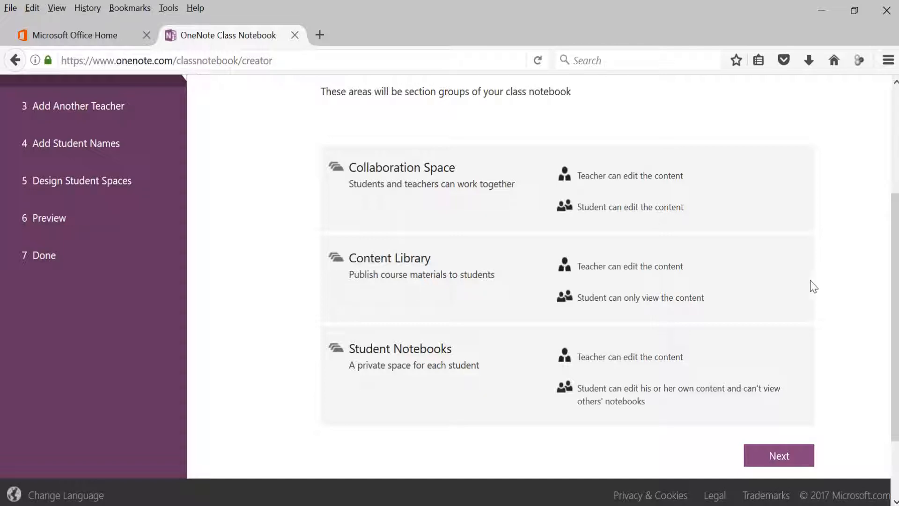
pyautogui.click(790, 457)
# Step: Proceed past the optional extra teacher and the student names to the design of the student spaces
pyautogui.scroll(2, 837, 399)
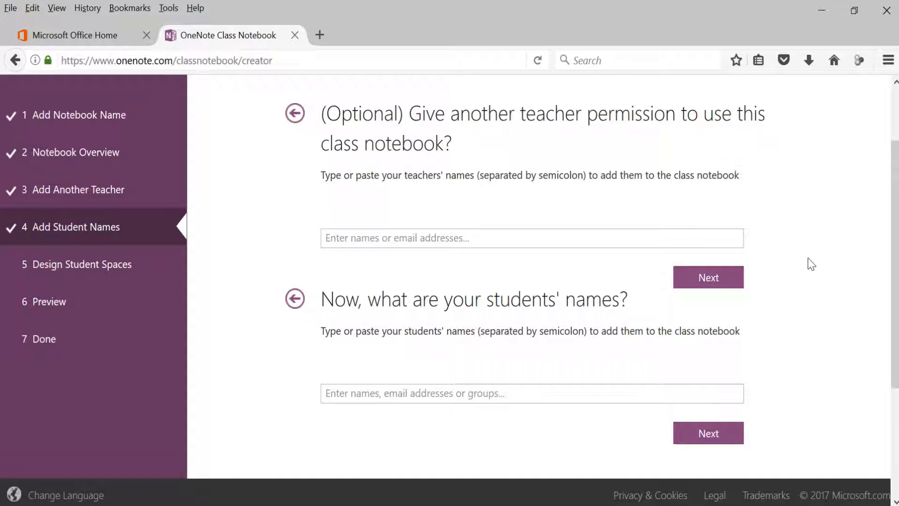
pyautogui.click(535, 392)
pyautogui.click(718, 432)
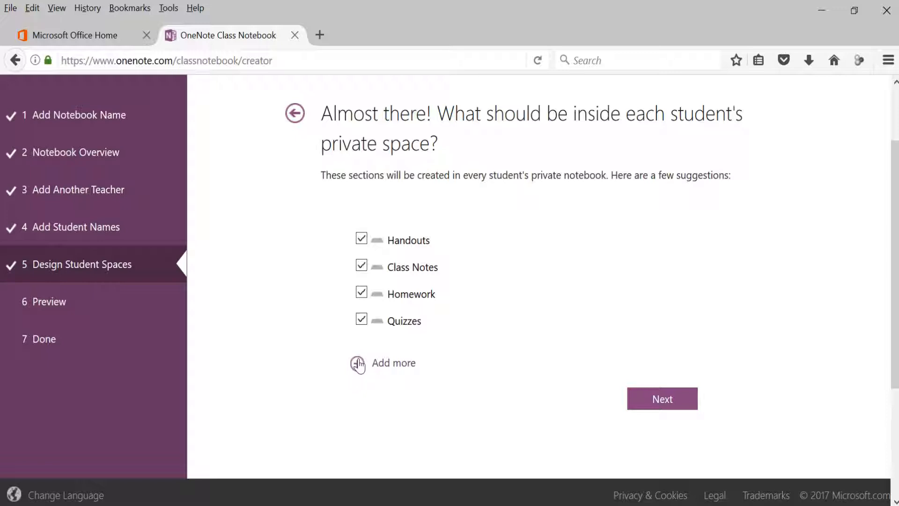
# Step: Add a section named Projects to every student's private space and continue to the preview
pyautogui.click(357, 363)
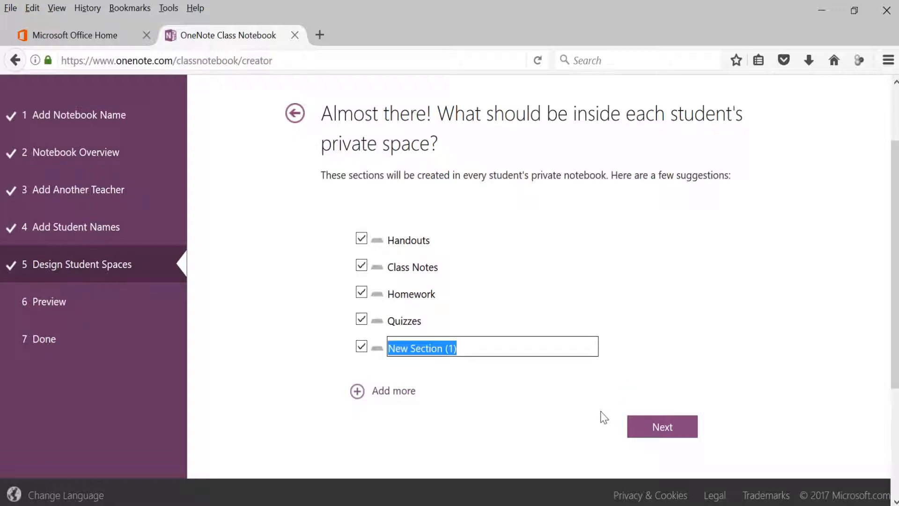
pyautogui.write('Projects')
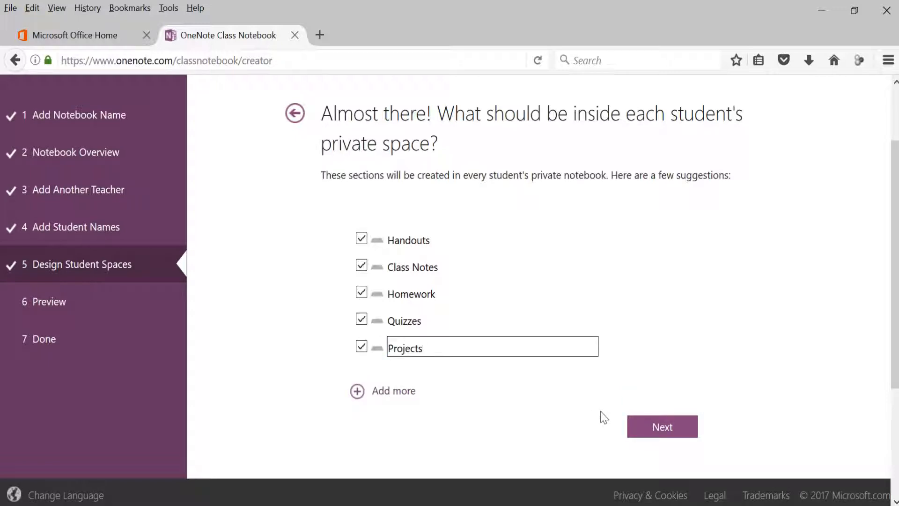
pyautogui.click(581, 408)
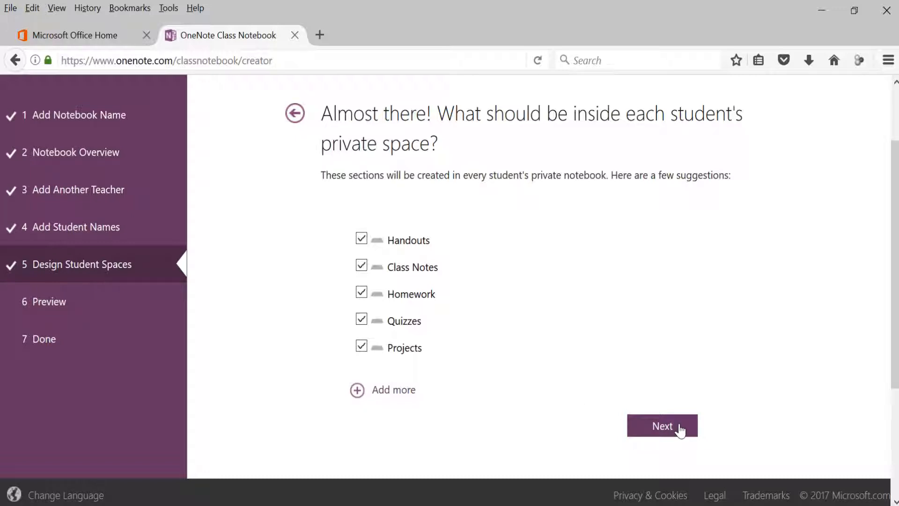
pyautogui.click(678, 429)
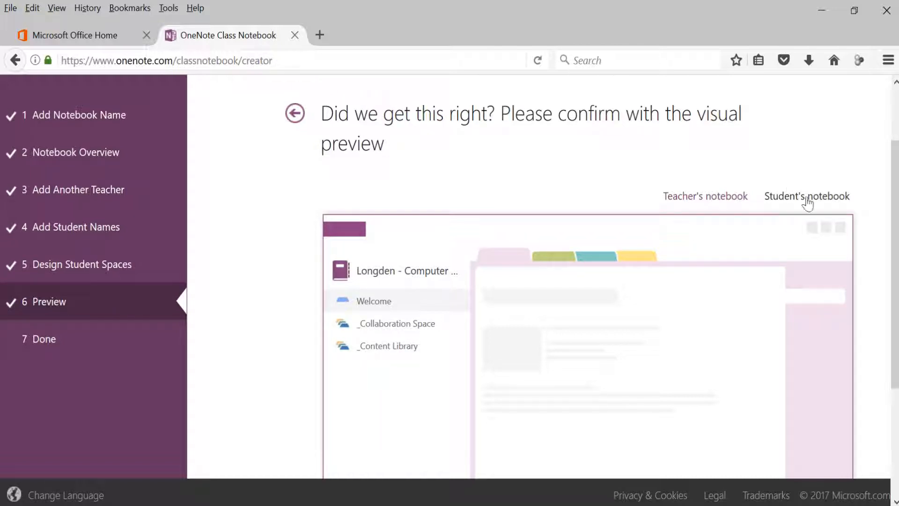
# Step: Examine the student's notebook preview, including the sections inside the student's section group
pyautogui.click(807, 202)
pyautogui.scroll(-3, 474, 164)
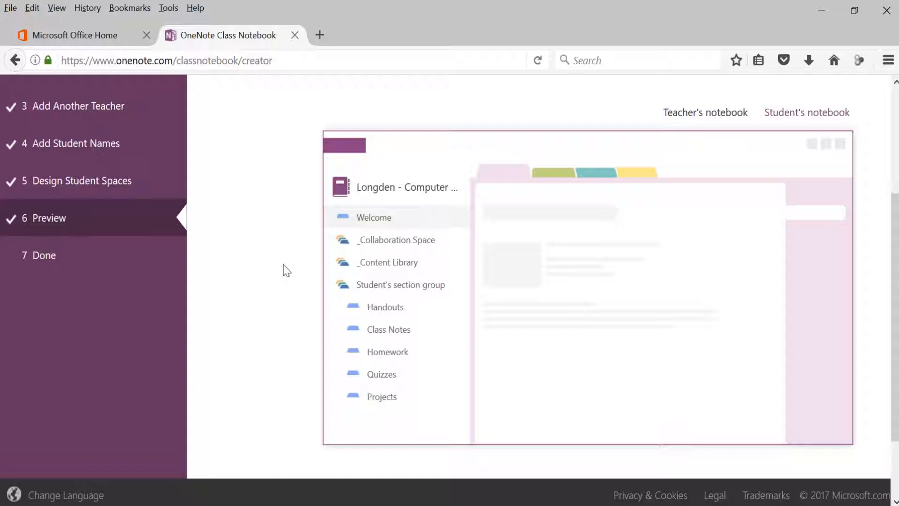
pyautogui.scroll(-3, 281, 271)
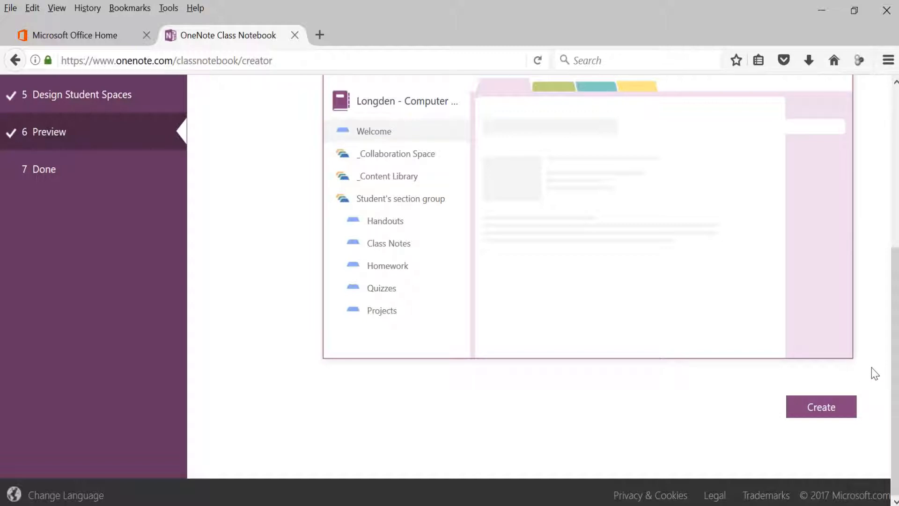
pyautogui.scroll(5, 868, 374)
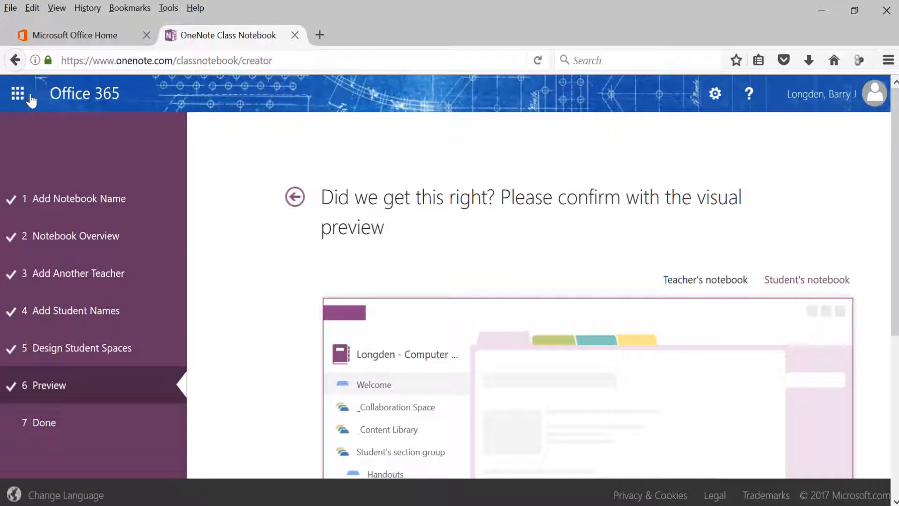
# Step: Go to OneNote's list of class notebooks and open the Digital Educator Test Class notebook
pyautogui.click(19, 95)
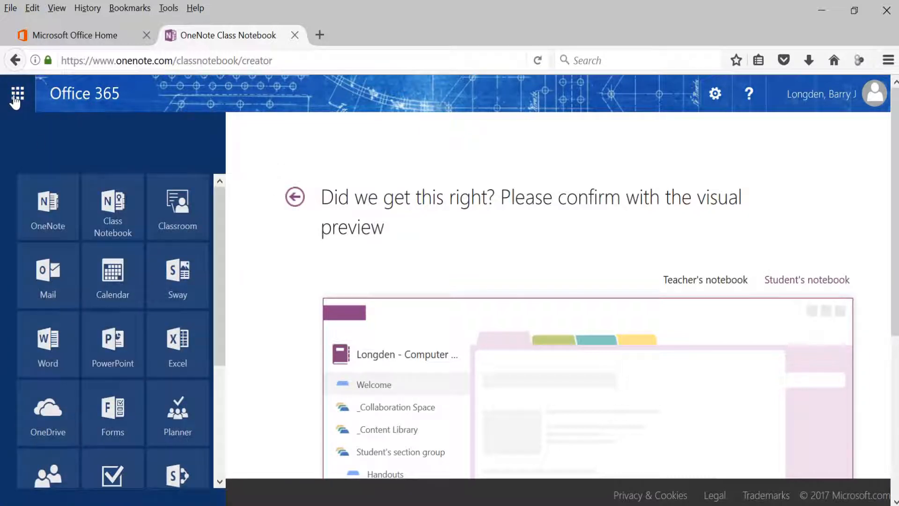
pyautogui.click(52, 219)
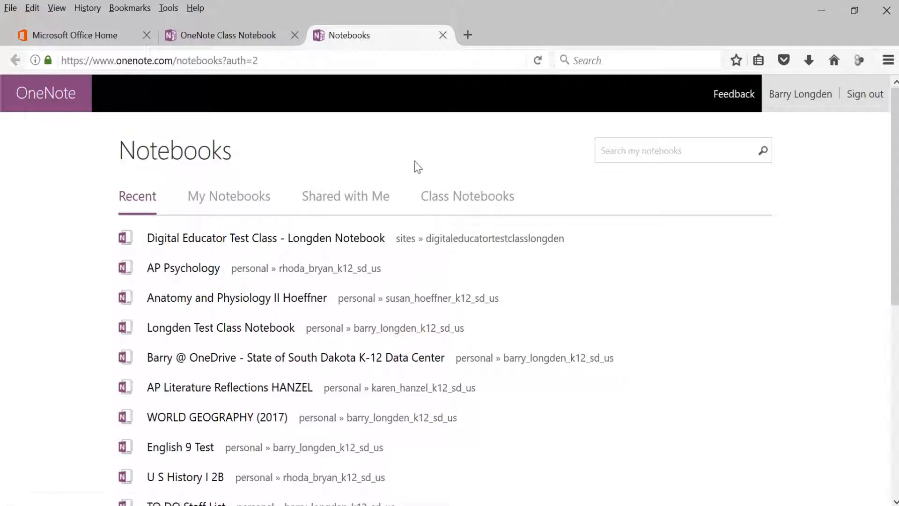
pyautogui.click(456, 203)
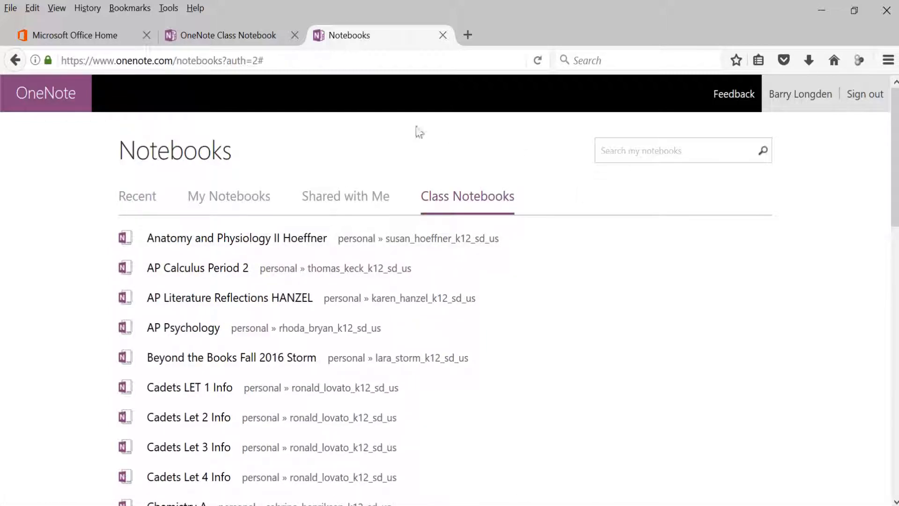
pyautogui.scroll(-4, 438, 364)
pyautogui.scroll(-2, 438, 364)
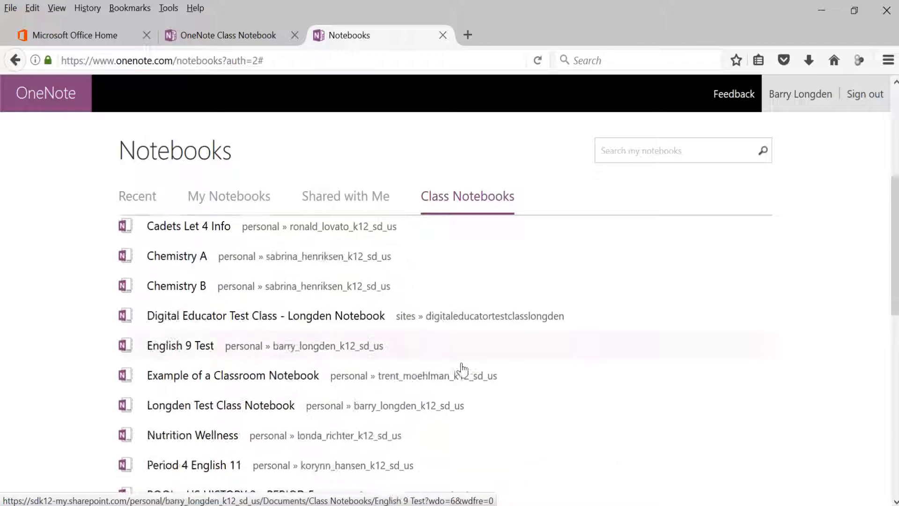
pyautogui.click(188, 317)
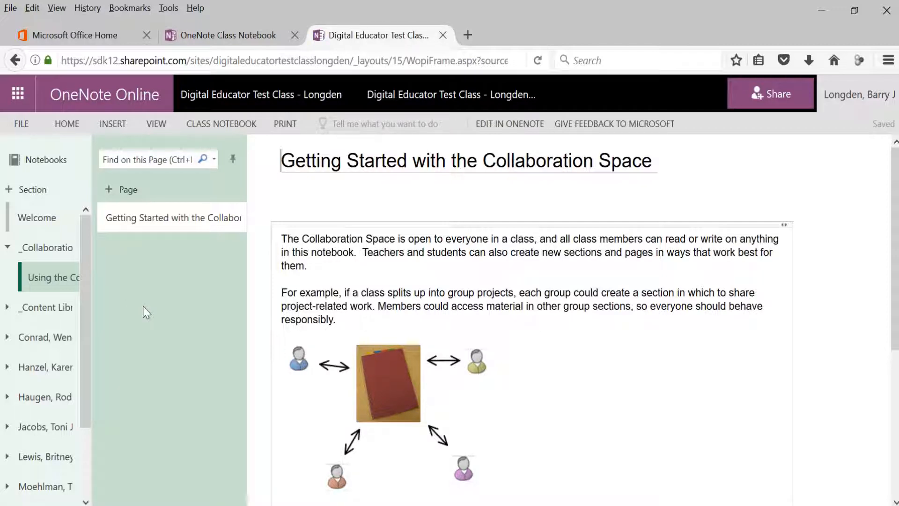
# Step: Collapse the Collaboration Space, widen the section list, and show the Content Library page "Is It Ok To Touch Mars? Video"
pyautogui.click(8, 248)
pyautogui.moveTo(90, 268); pyautogui.dragTo(110, 274)
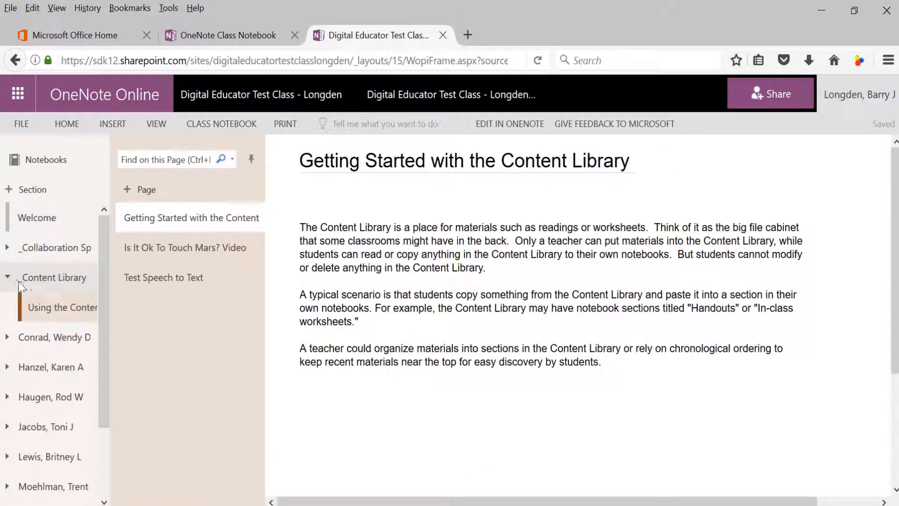
pyautogui.click(192, 249)
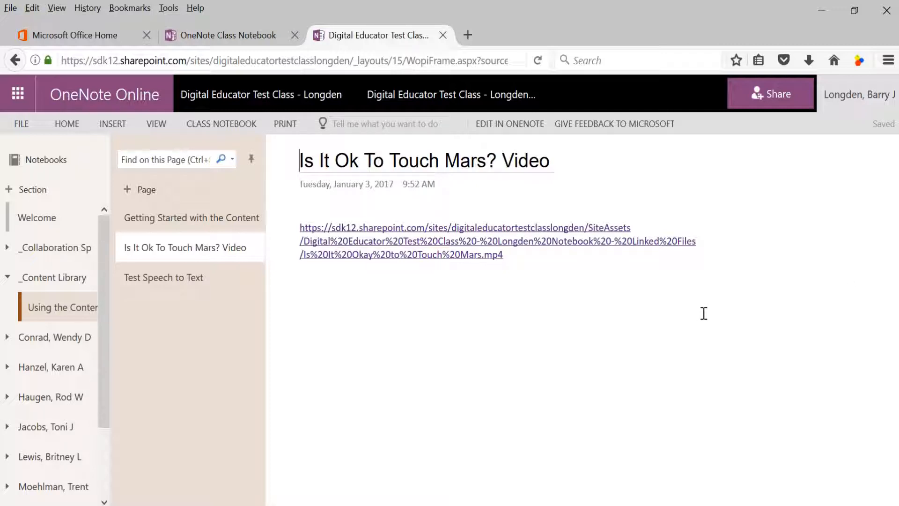
# Step: Examine the notebook's file options and its available formatting, insertion, view and class notebook management commands
pyautogui.click(20, 124)
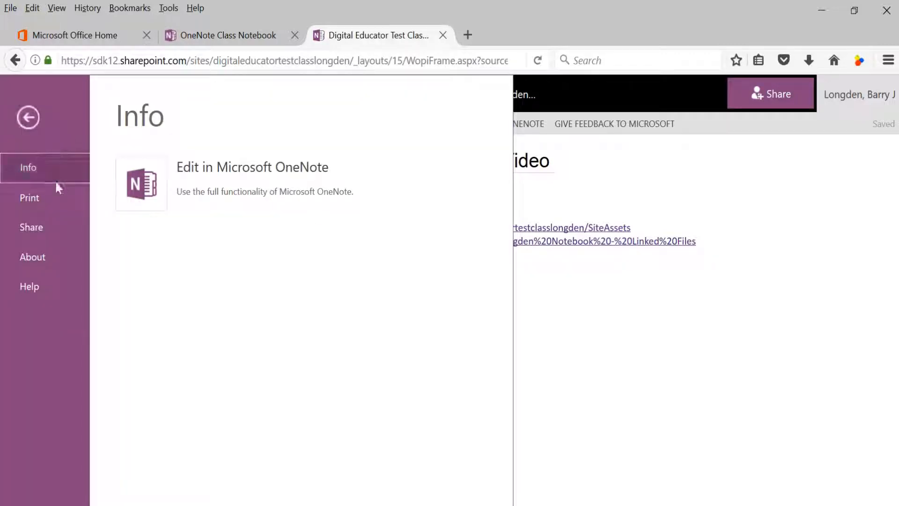
pyautogui.click(32, 115)
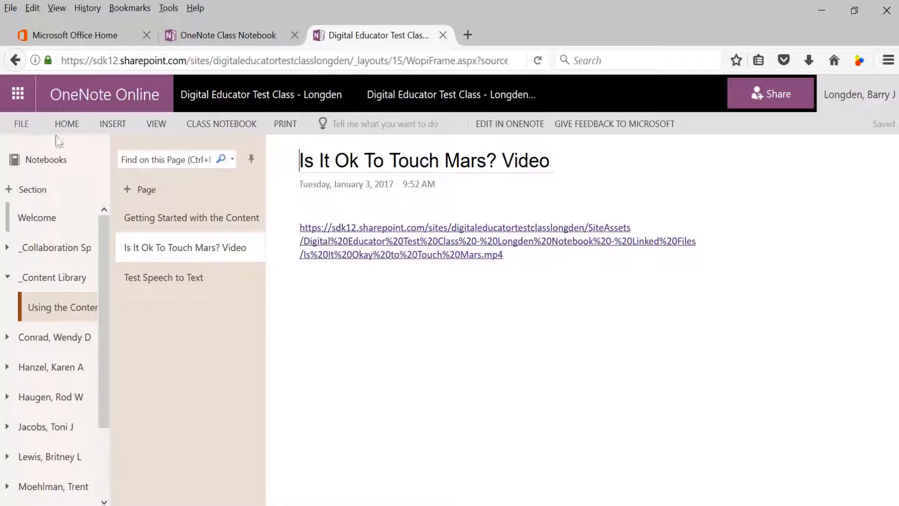
pyautogui.click(72, 125)
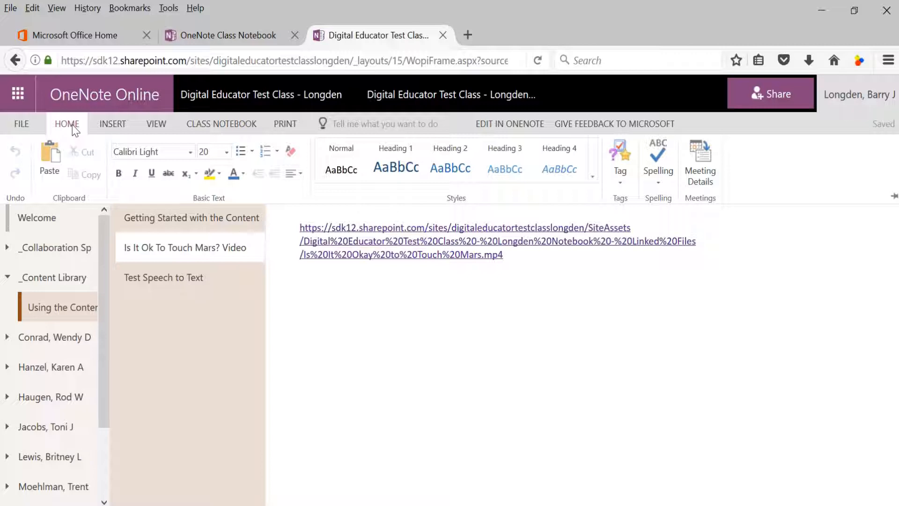
pyautogui.click(111, 125)
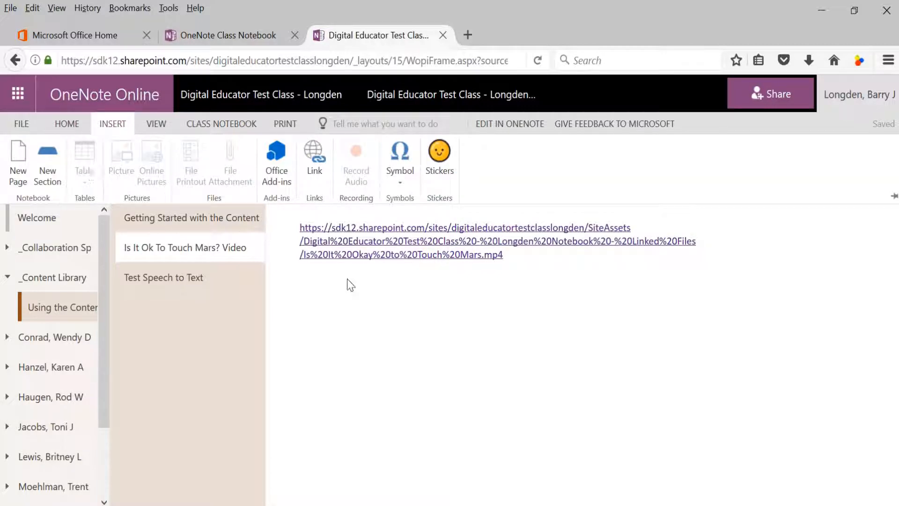
pyautogui.click(389, 355)
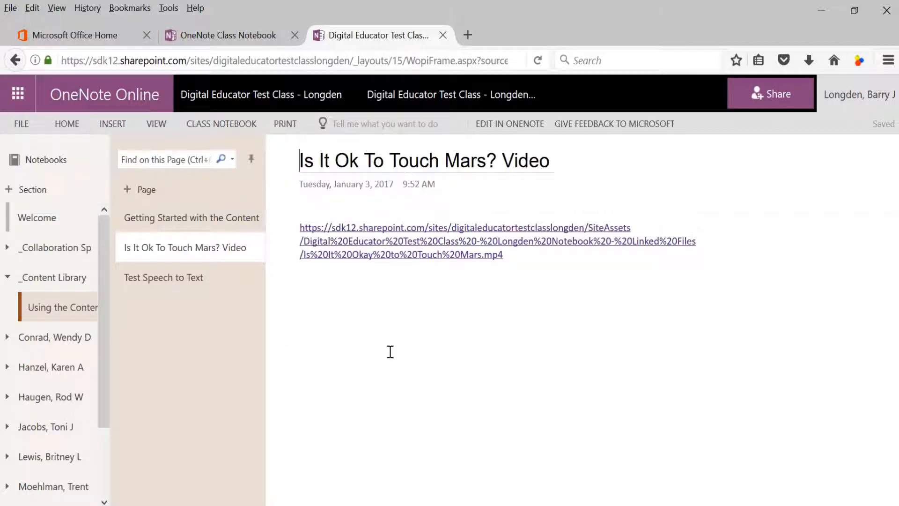
pyautogui.click(118, 127)
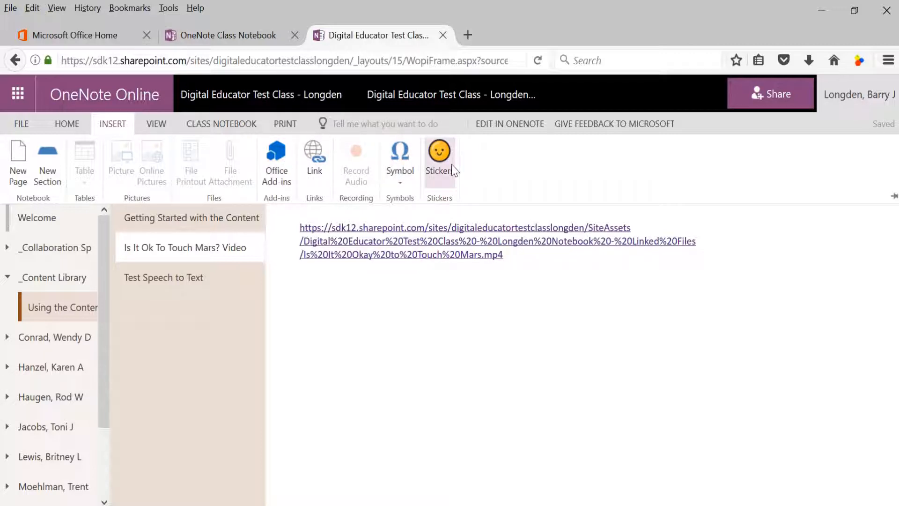
pyautogui.click(157, 125)
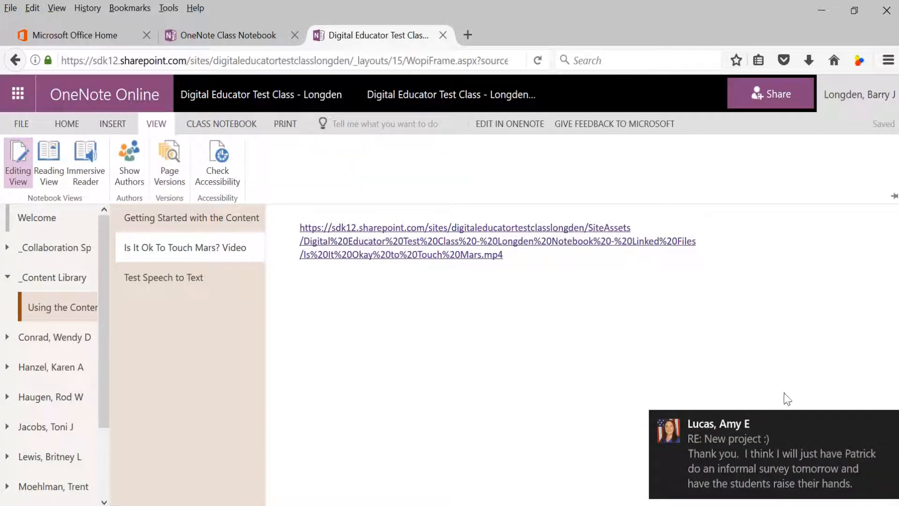
pyautogui.click(889, 425)
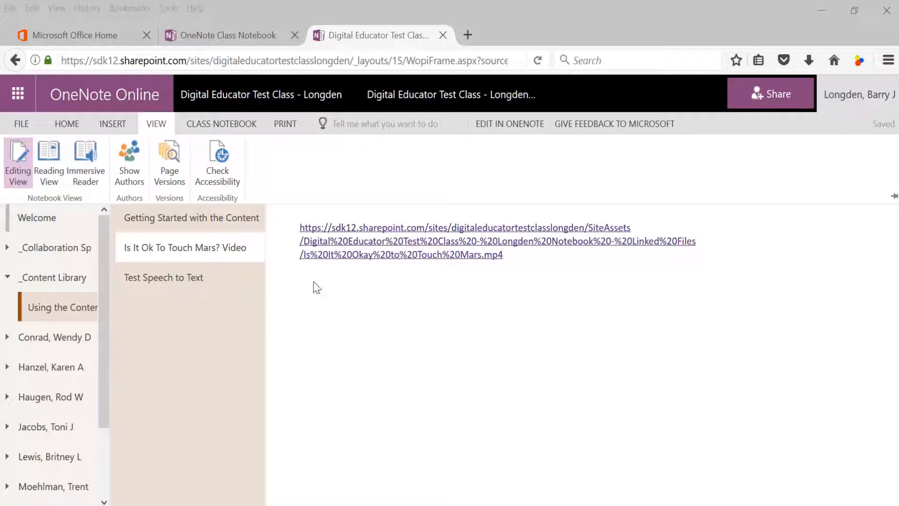
pyautogui.click(219, 123)
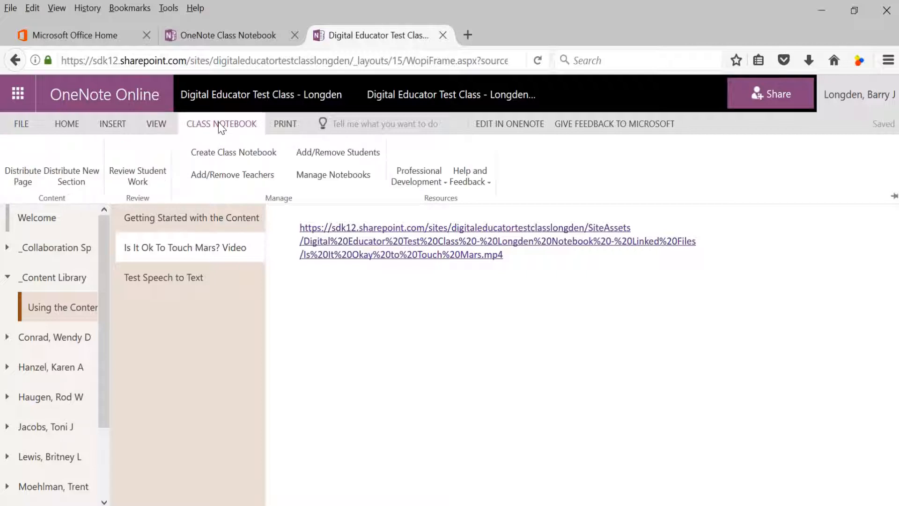